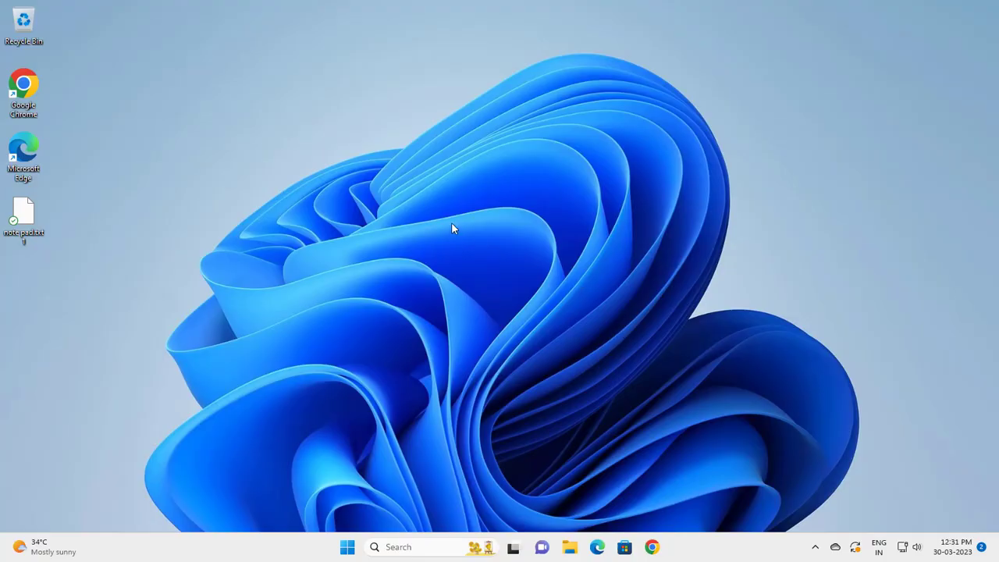
Step: Refresh the desktop twice from its right-click menu
{"action": "right_click", "coordinate": [479, 265]}
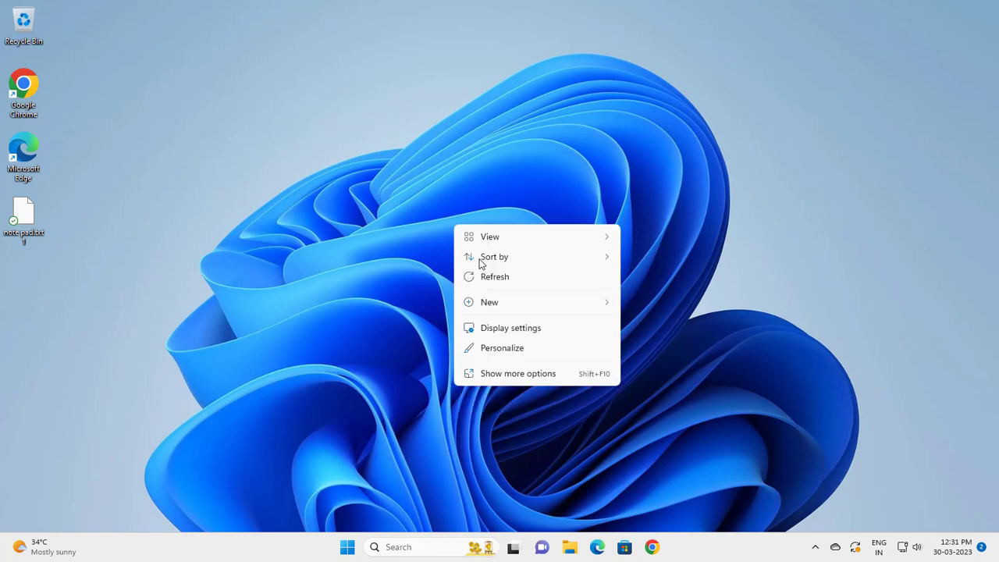
{"action": "left_click", "coordinate": [508, 276]}
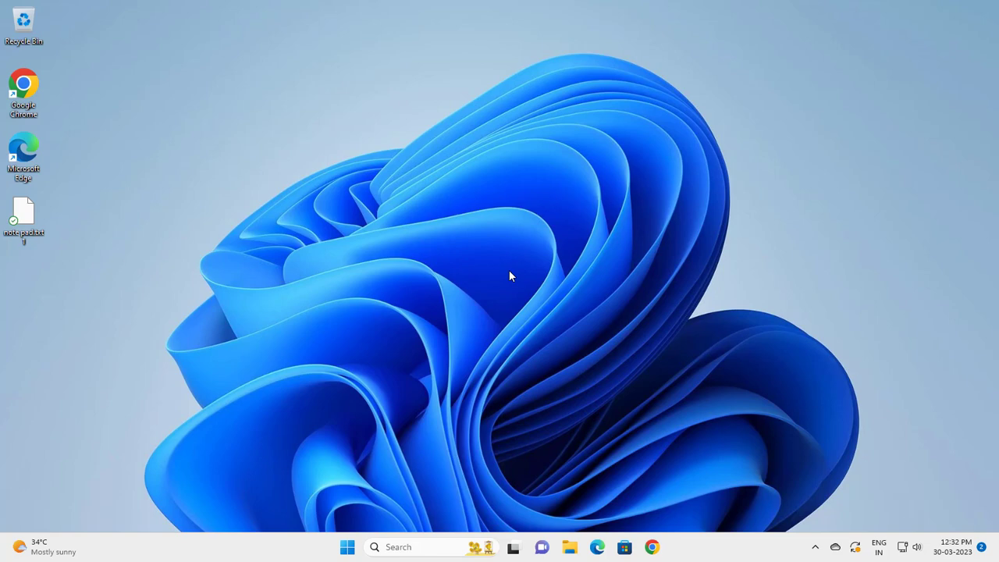
{"action": "right_click", "coordinate": [495, 267]}
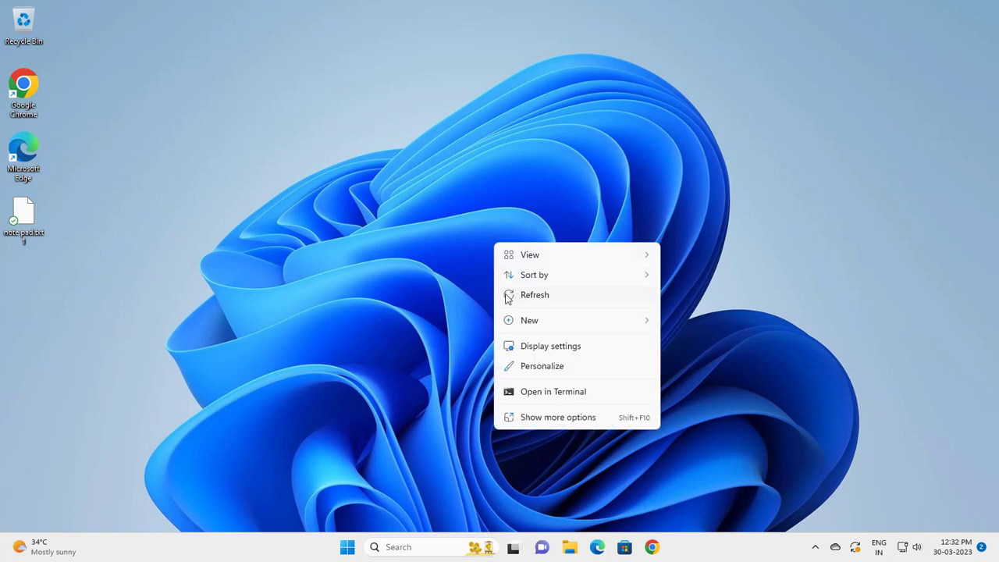
{"action": "left_click", "coordinate": [509, 294]}
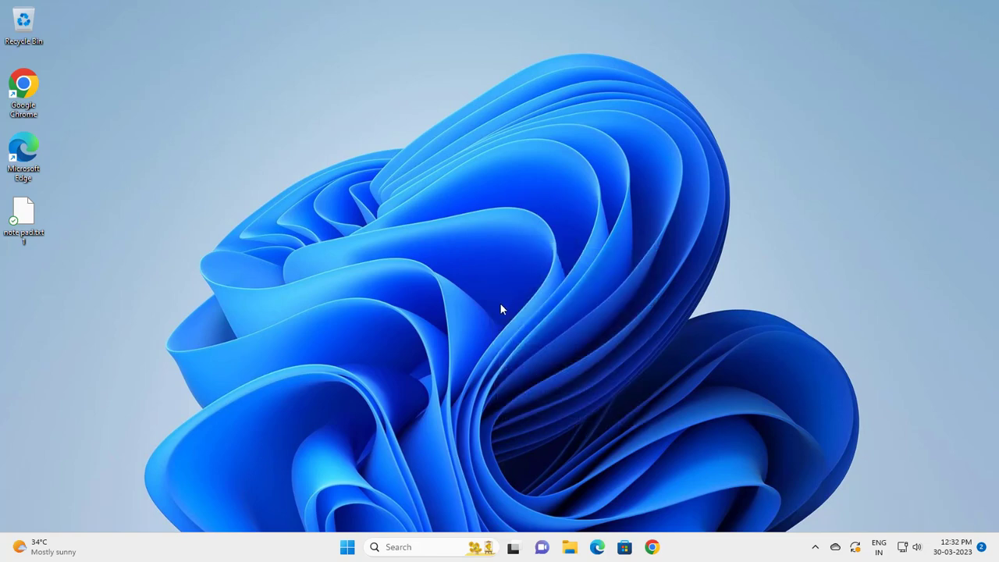
Step: Open Control Panel by searching 'cont' and keep View by set to Large icons
{"action": "left_click", "coordinate": [414, 544]}
{"action": "type", "text": "con"}
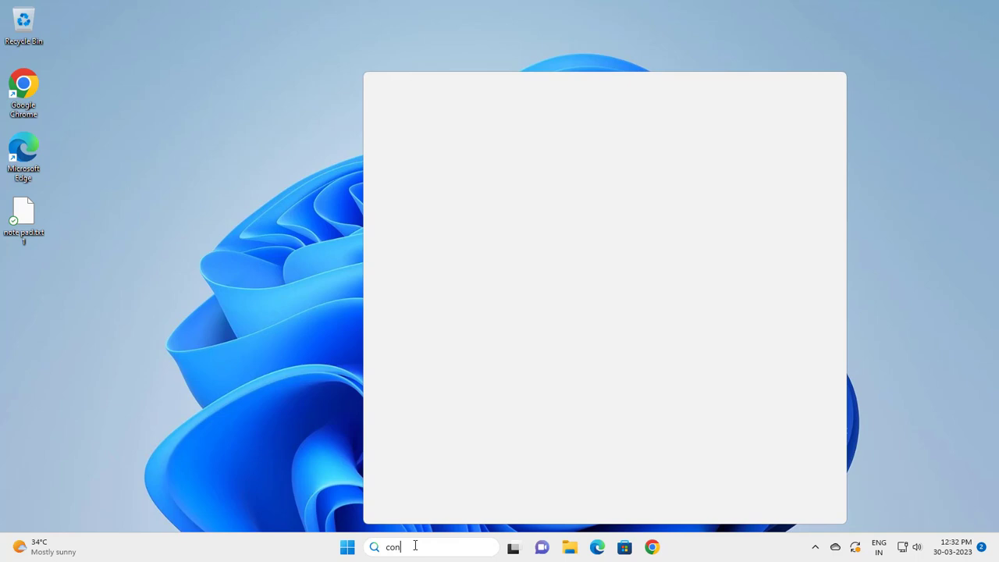
{"action": "type", "text": "t"}
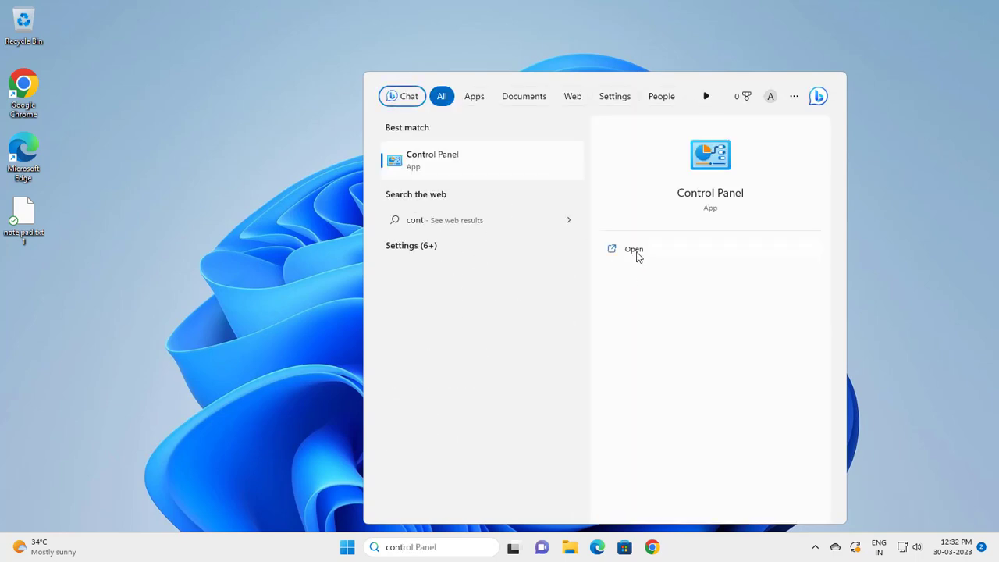
{"action": "left_click", "coordinate": [639, 254]}
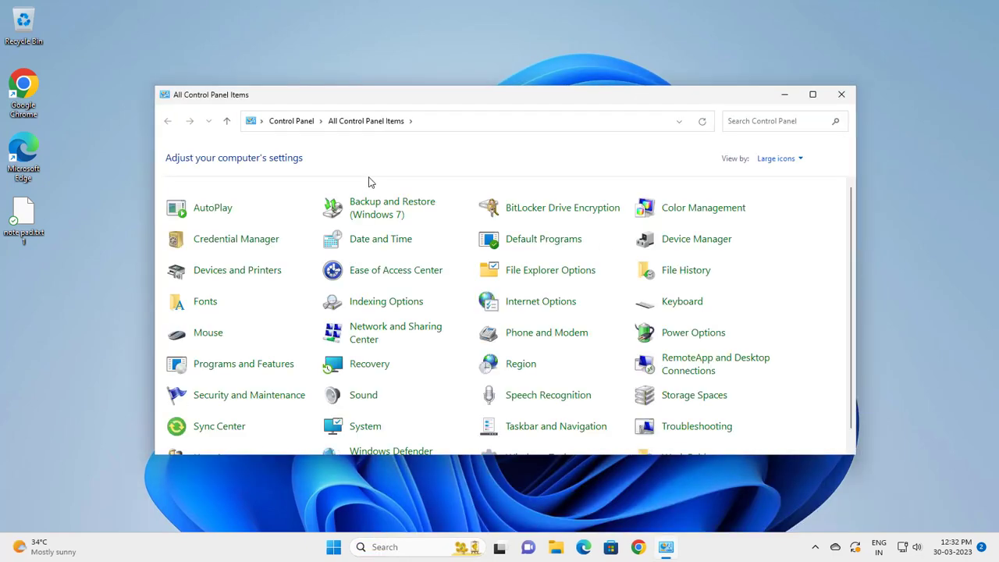
{"action": "left_click", "coordinate": [788, 167]}
{"action": "left_click", "coordinate": [781, 193]}
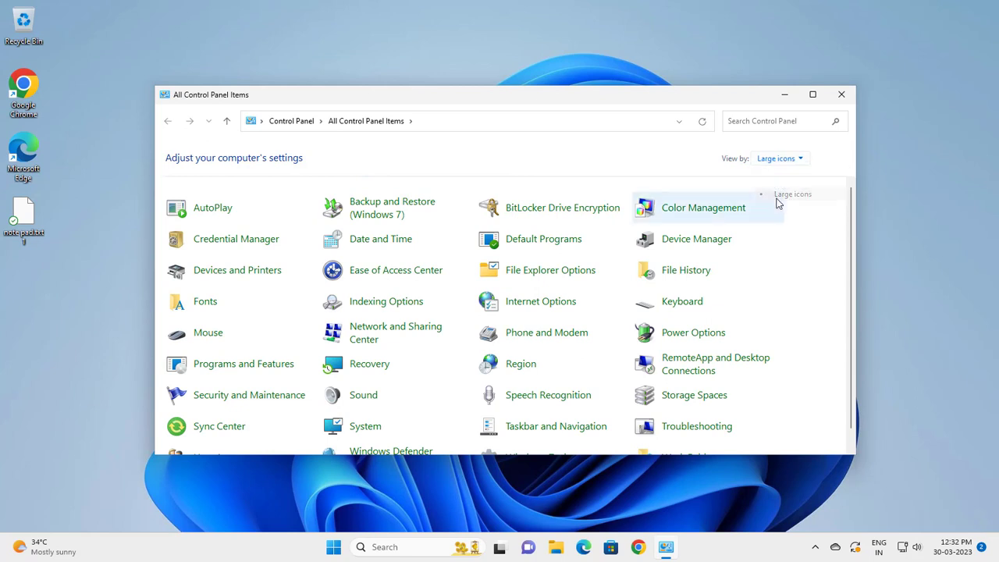
Step: Go from System's About page to the Advanced system settings dialog and shift it right
{"action": "left_click", "coordinate": [362, 431]}
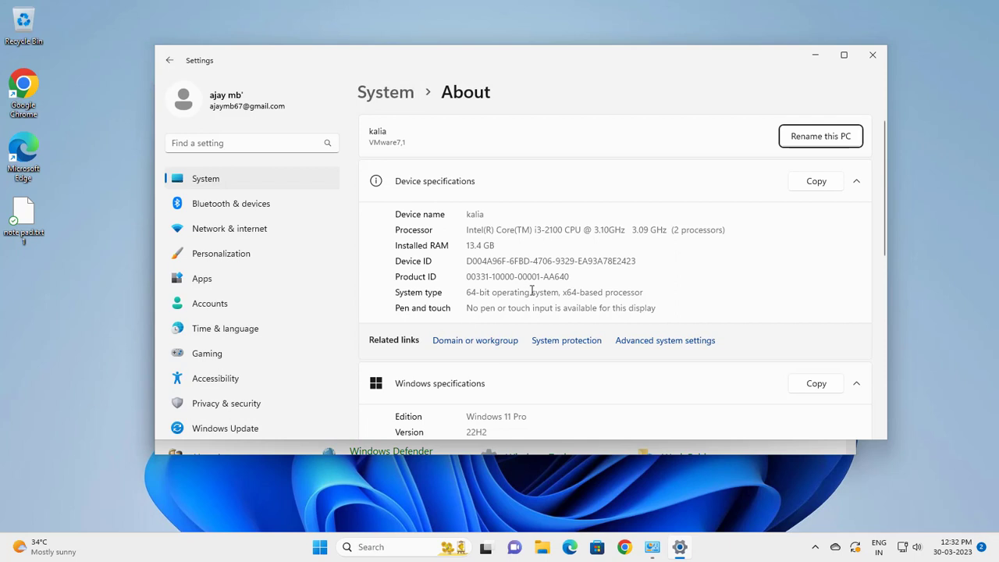
{"action": "left_click", "coordinate": [634, 346]}
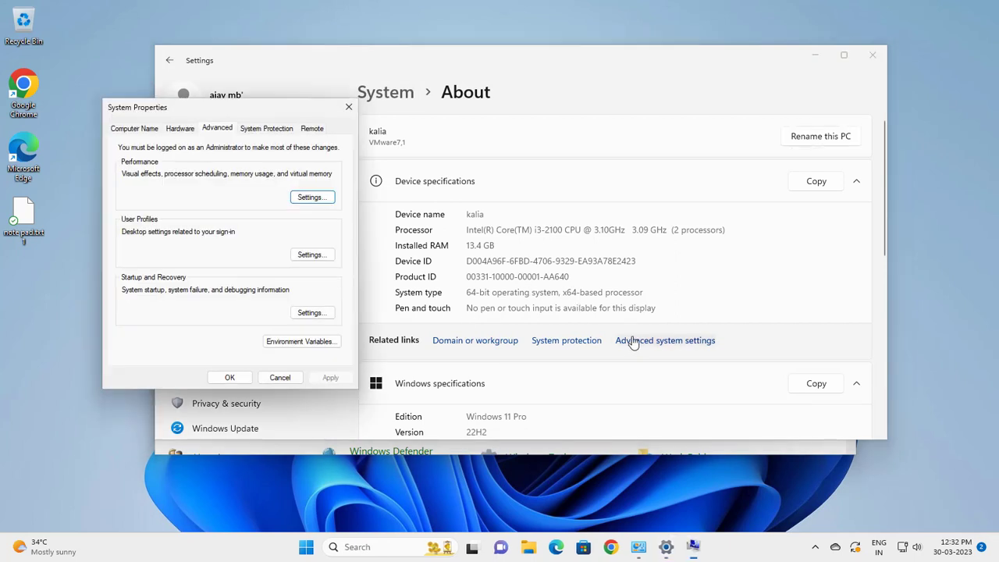
{"action": "left_click_drag", "start_coordinate": [241, 114], "coordinate": [298, 115]}
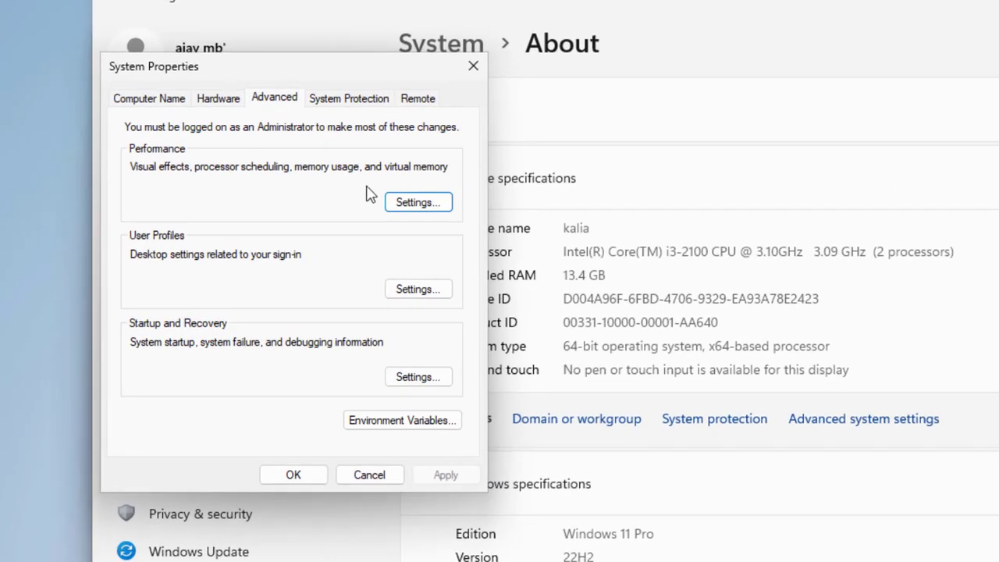
Step: Open Performance Options, view its Advanced tab, then the Data Execution Prevention tab
{"action": "left_click", "coordinate": [407, 209]}
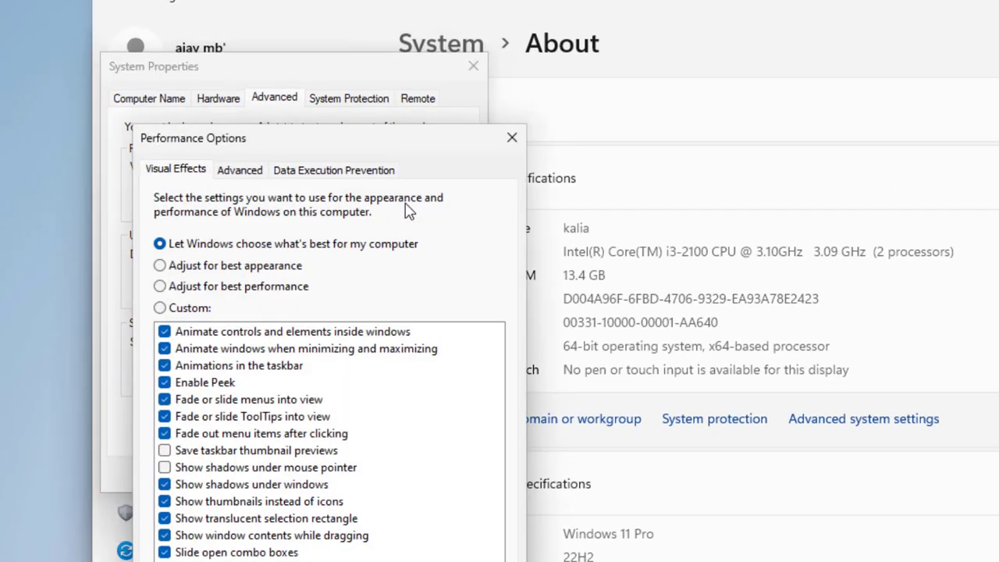
{"action": "left_click_drag", "start_coordinate": [372, 151], "coordinate": [372, 92]}
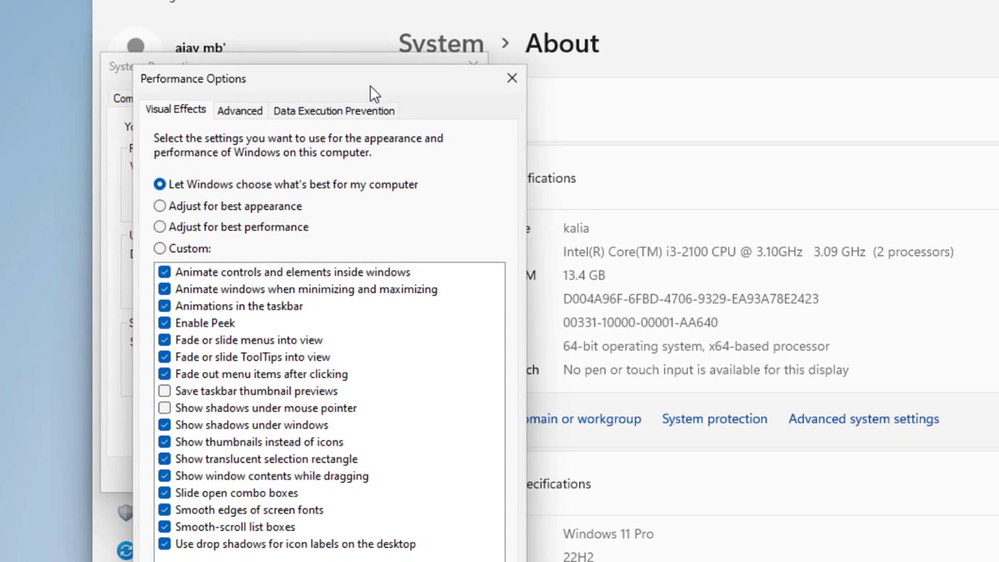
{"action": "left_click", "coordinate": [242, 111]}
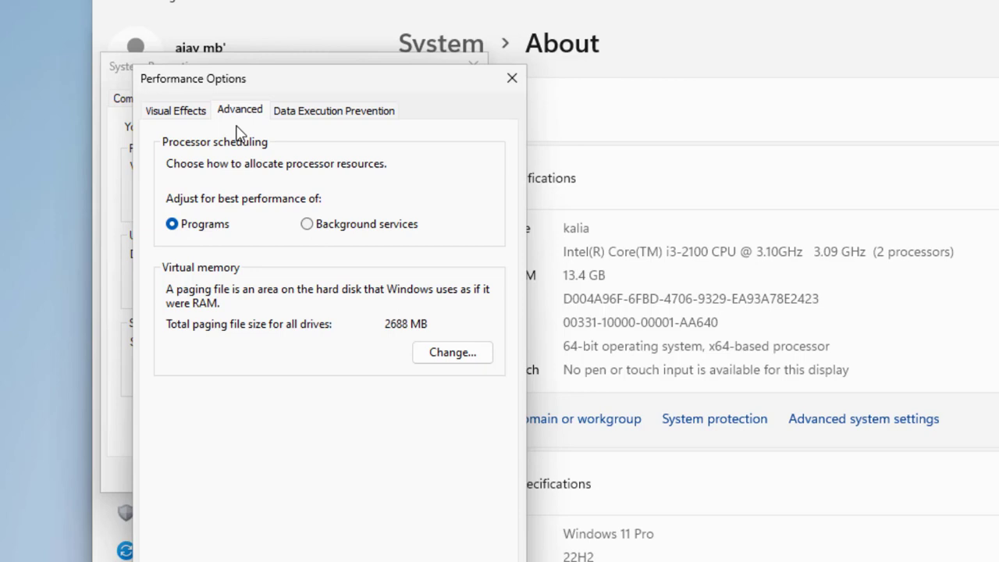
{"action": "left_click", "coordinate": [319, 114]}
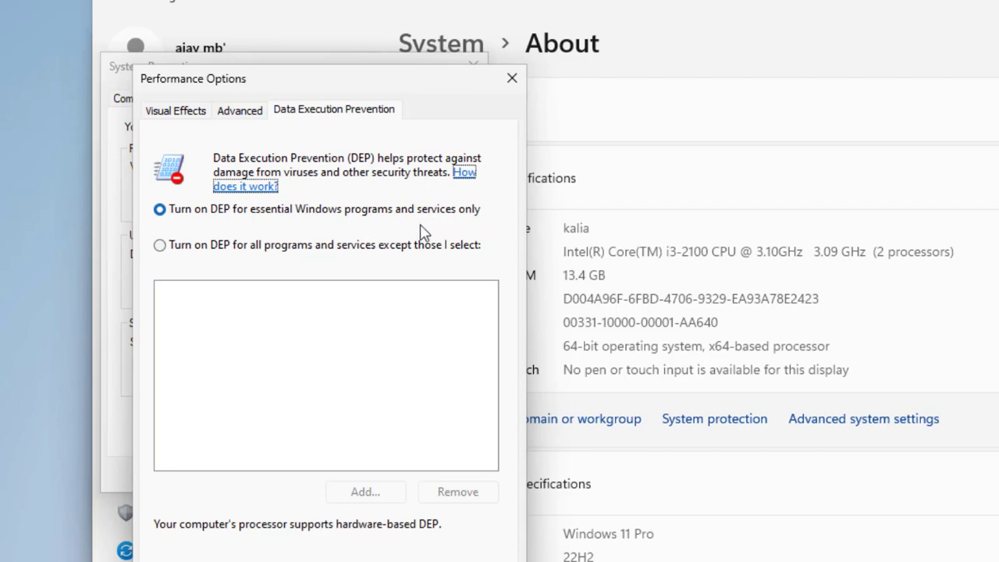
Step: Keep DEP for essential Windows programs only, confirm both dialogs, and close Settings and Control Panel
{"action": "left_click", "coordinate": [159, 209]}
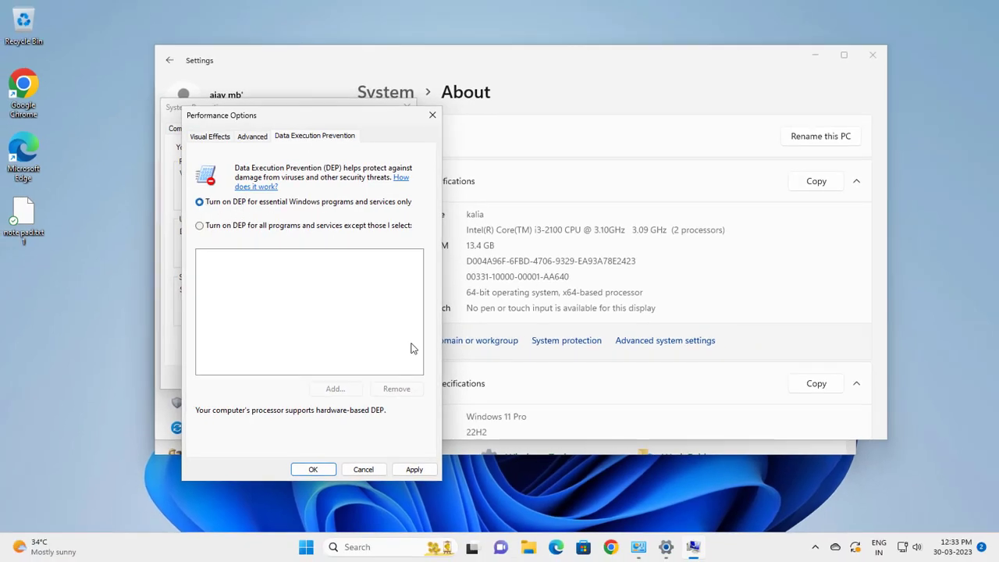
{"action": "left_click", "coordinate": [416, 471]}
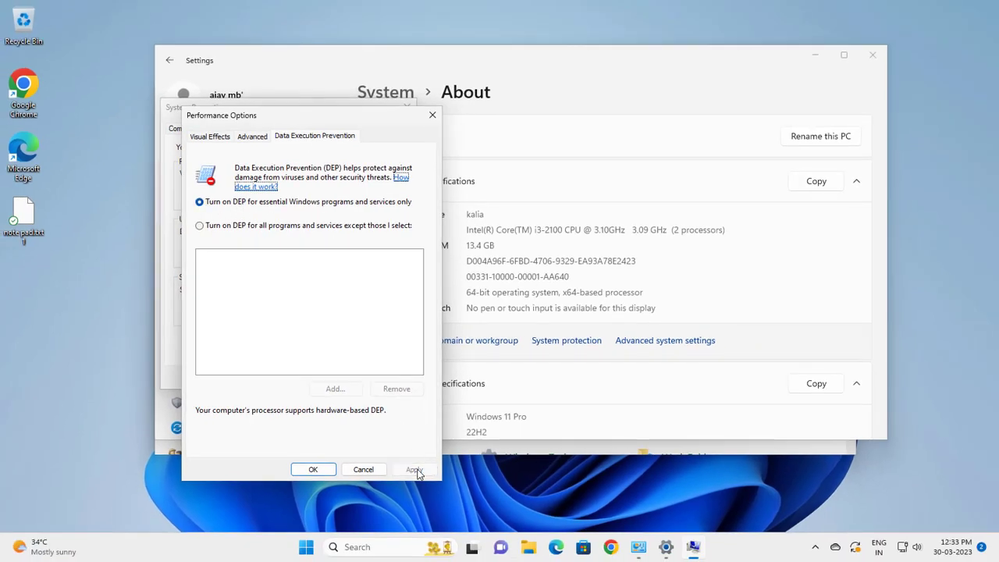
{"action": "left_click", "coordinate": [312, 469]}
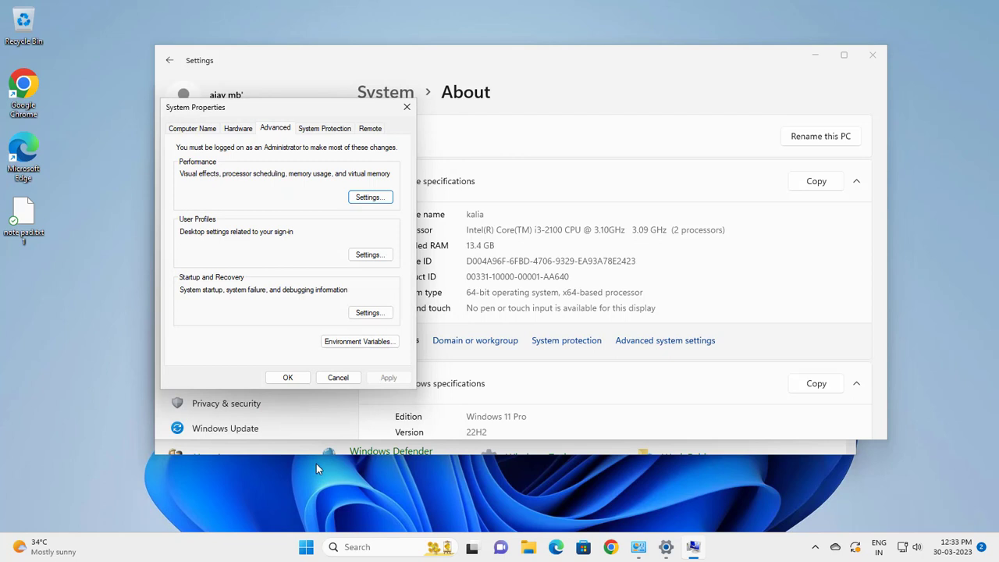
{"action": "left_click", "coordinate": [297, 378]}
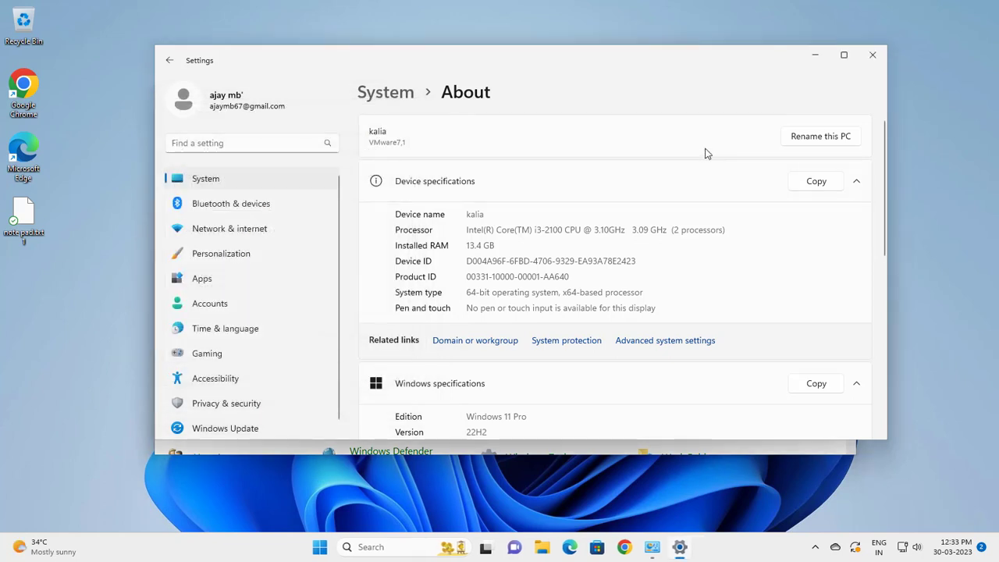
{"action": "left_click", "coordinate": [869, 68]}
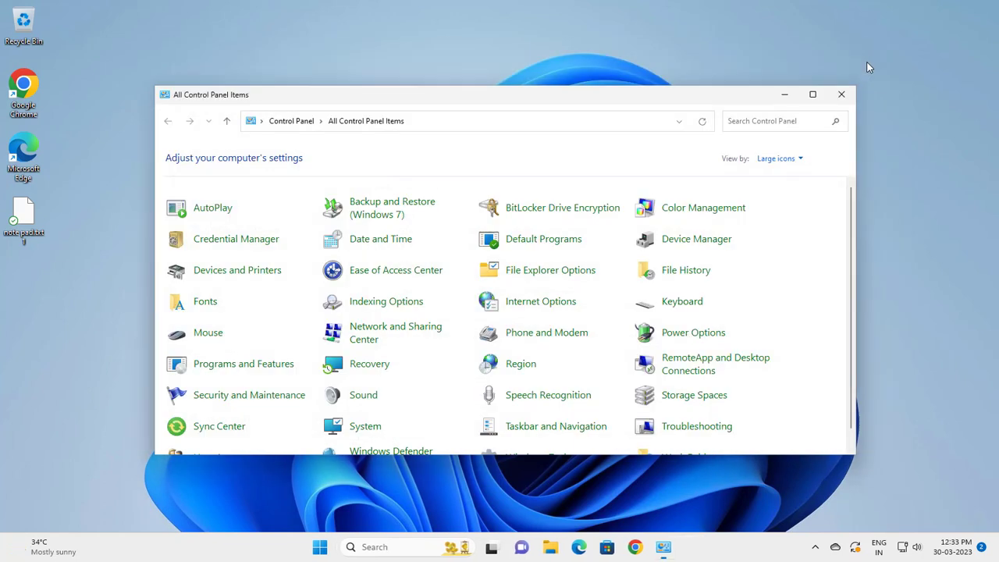
{"action": "left_click", "coordinate": [842, 96]}
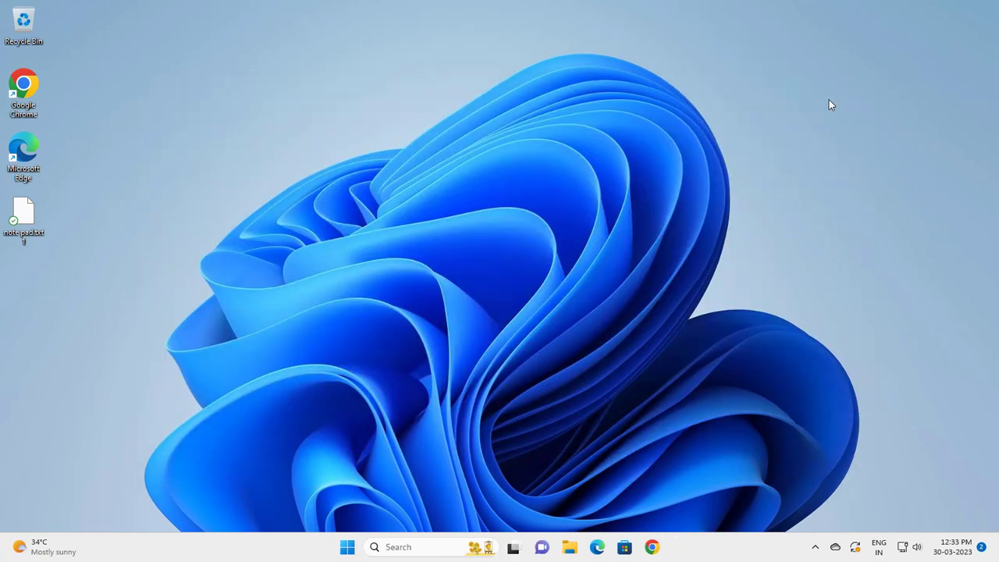
Step: Refresh the desktop, then run regedit as administrator and approve the UAC prompt
{"action": "right_click", "coordinate": [561, 126]}
{"action": "left_click", "coordinate": [590, 182]}
{"action": "left_click", "coordinate": [401, 548]}
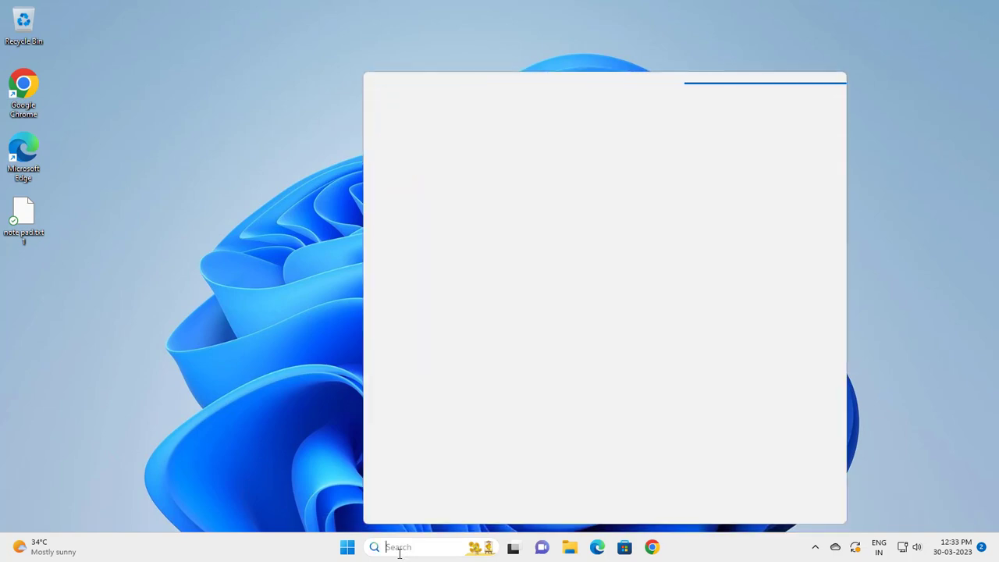
{"action": "type", "text": "r"}
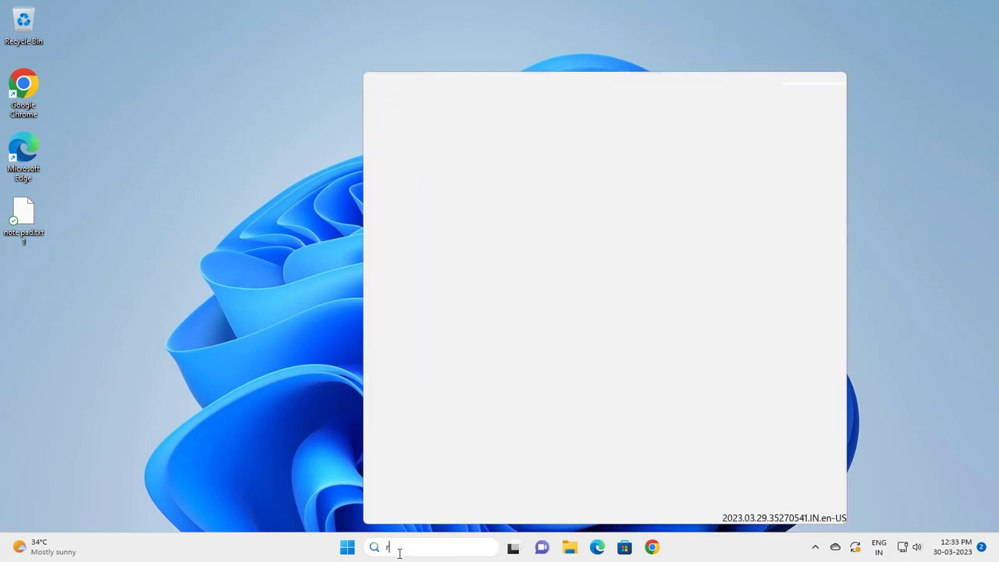
{"action": "type", "text": "ege"}
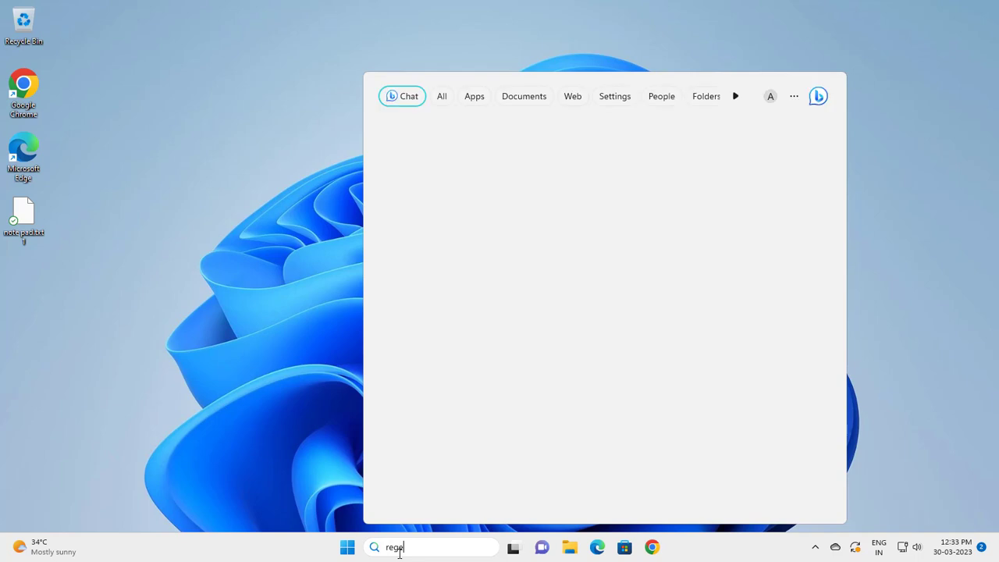
{"action": "type", "text": "dit"}
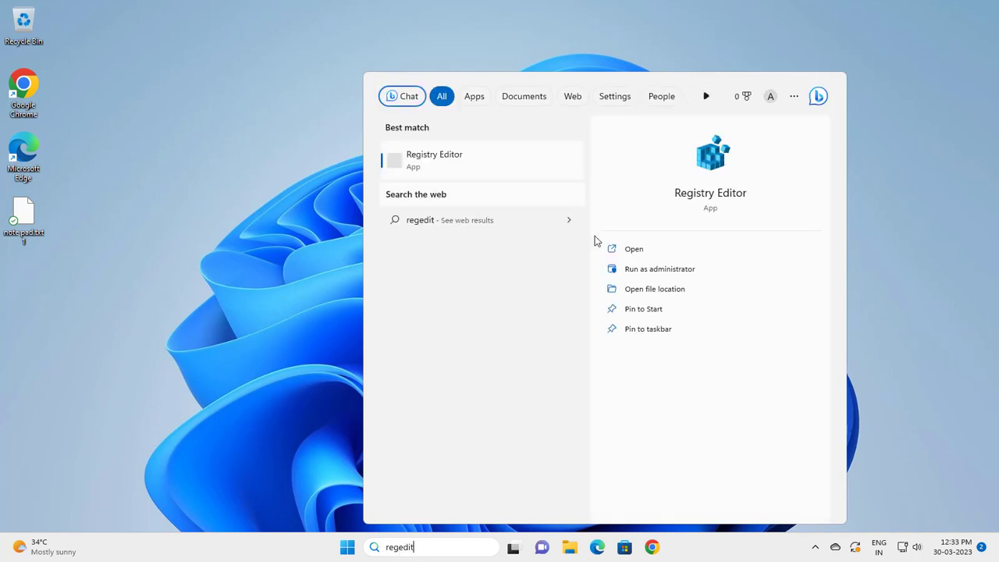
{"action": "left_click", "coordinate": [633, 272]}
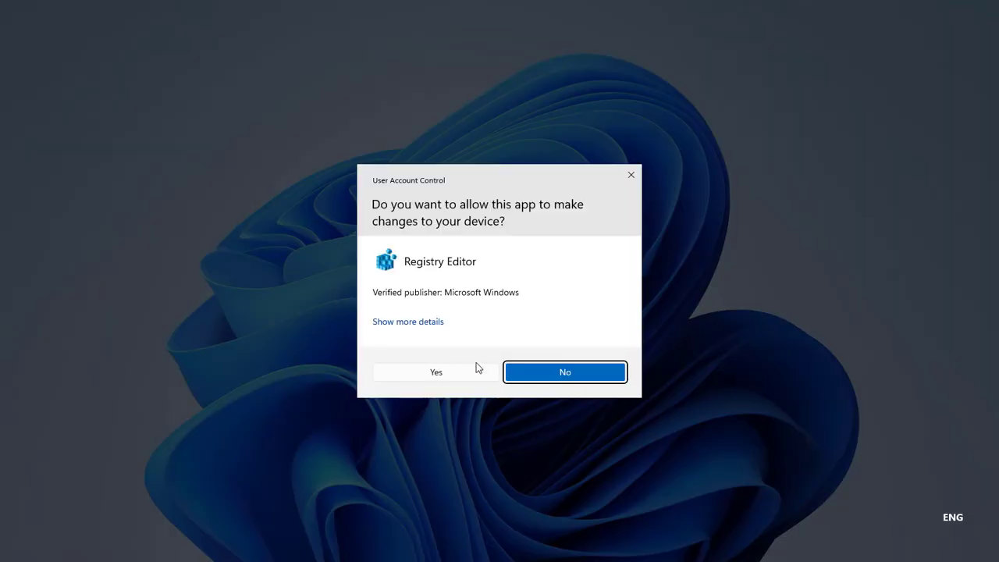
{"action": "left_click", "coordinate": [474, 372]}
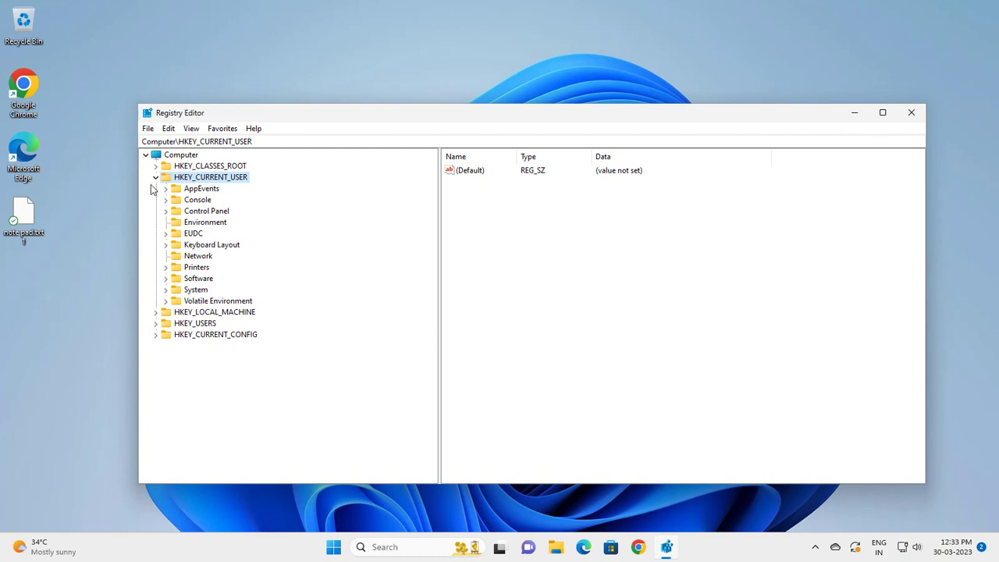
Step: Collapse HKEY_CURRENT_USER and go to HKEY_LOCAL_MACHINE\SOFTWARE\Microsoft\.NETFramework
{"action": "left_click", "coordinate": [156, 178]}
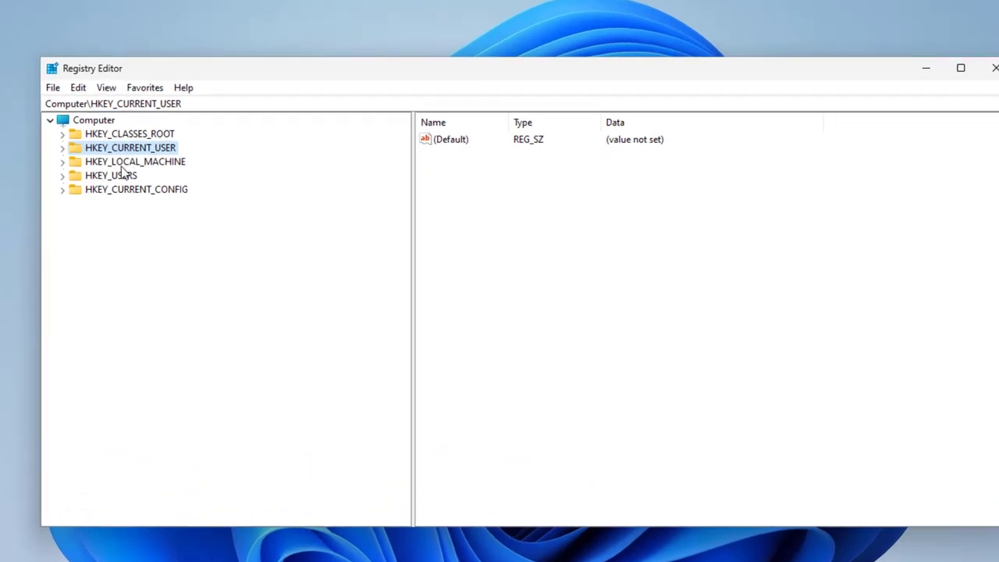
{"action": "left_click", "coordinate": [62, 162]}
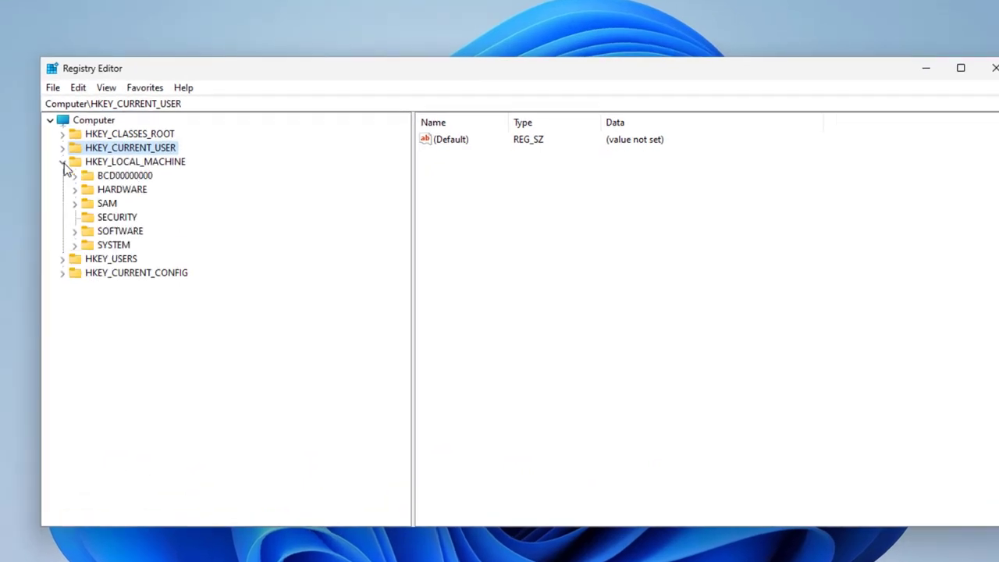
{"action": "left_click", "coordinate": [75, 231]}
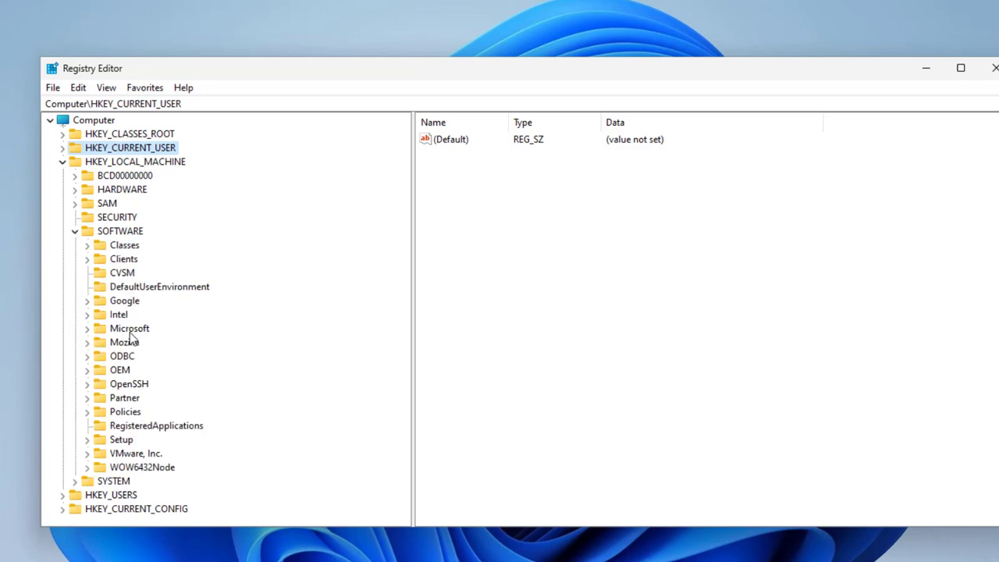
{"action": "left_click", "coordinate": [88, 330]}
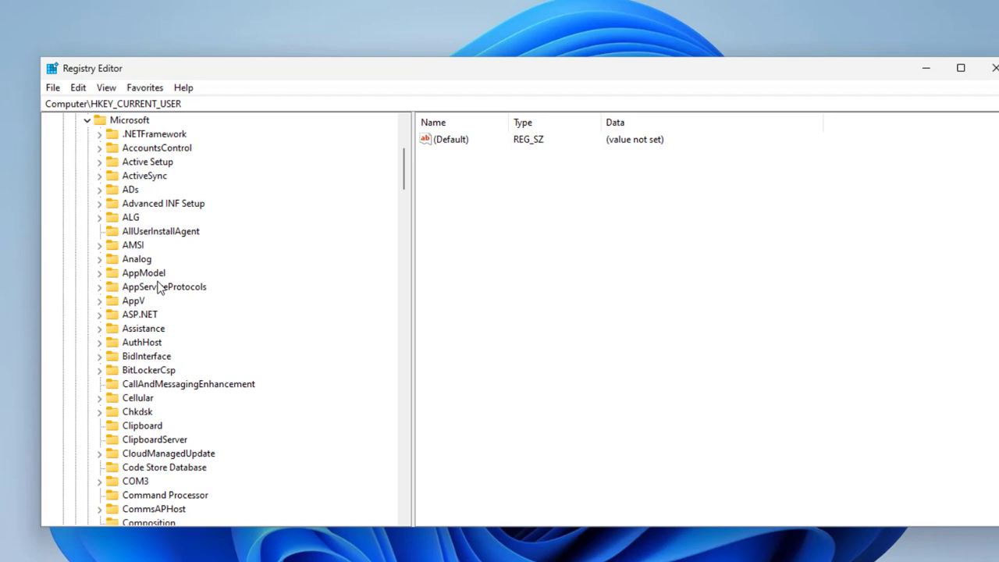
{"action": "left_click", "coordinate": [124, 136]}
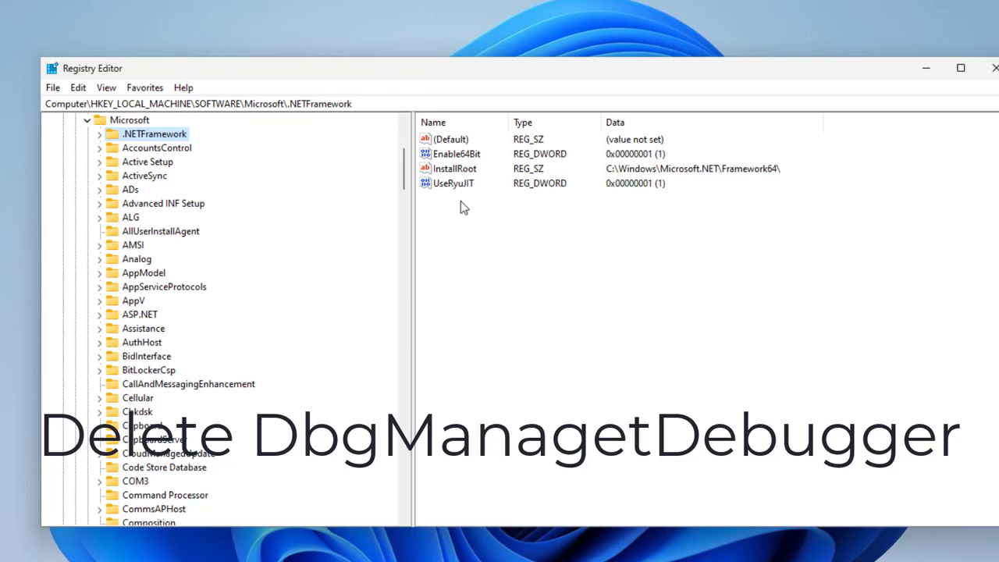
{"action": "double_click", "coordinate": [152, 136]}
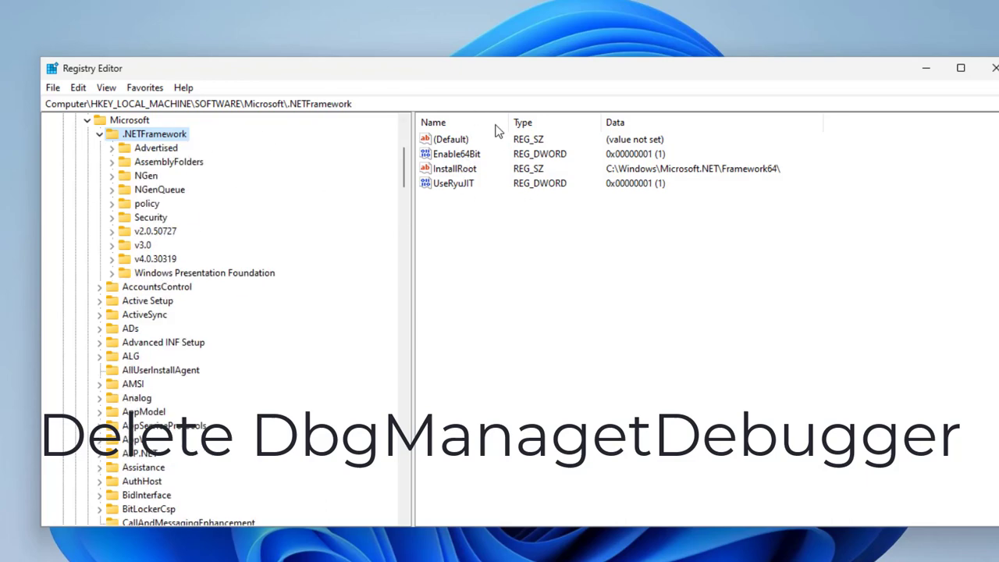
{"action": "left_click", "coordinate": [487, 176]}
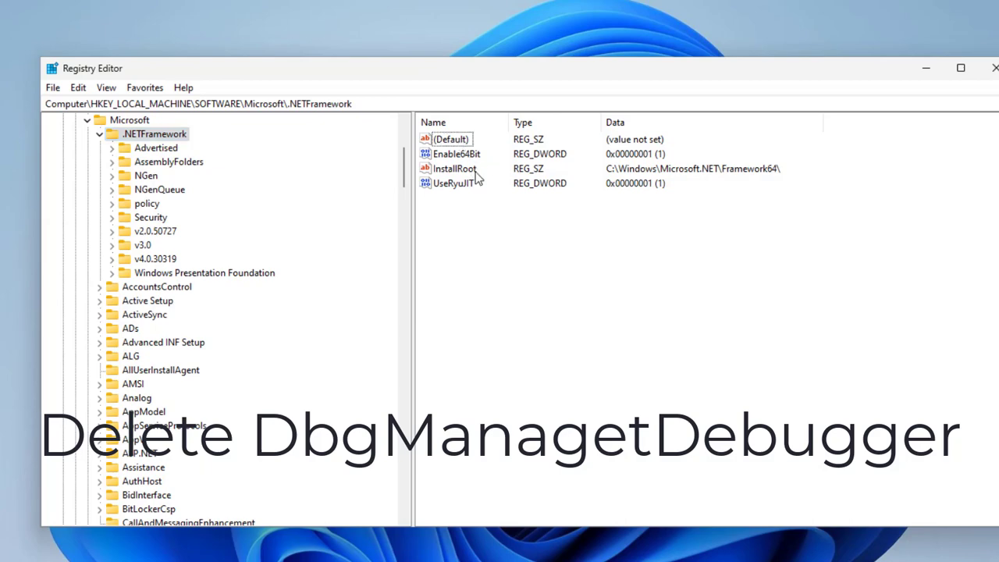
{"action": "left_click", "coordinate": [465, 170]}
{"action": "right_click", "coordinate": [463, 170]}
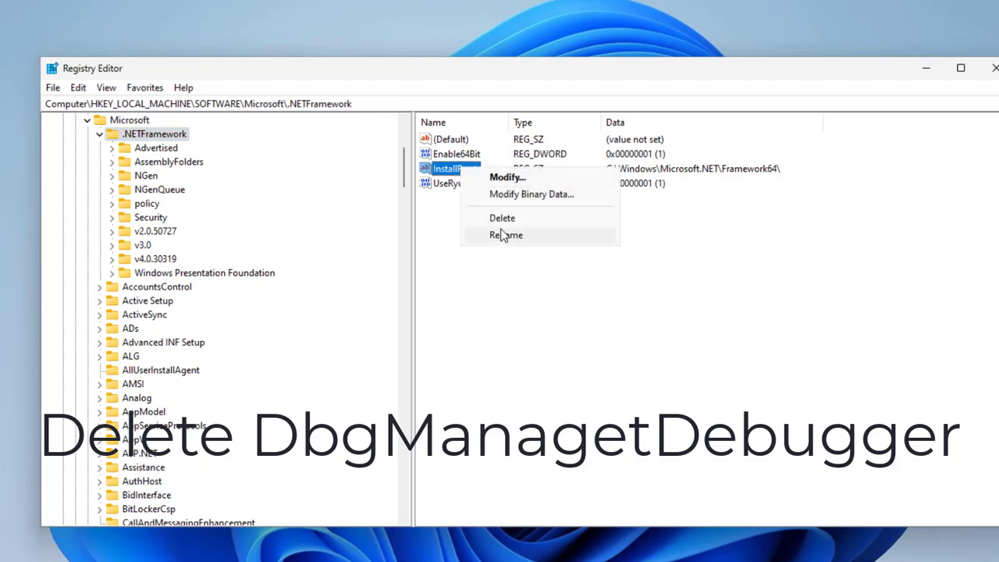
{"action": "left_click", "coordinate": [466, 328]}
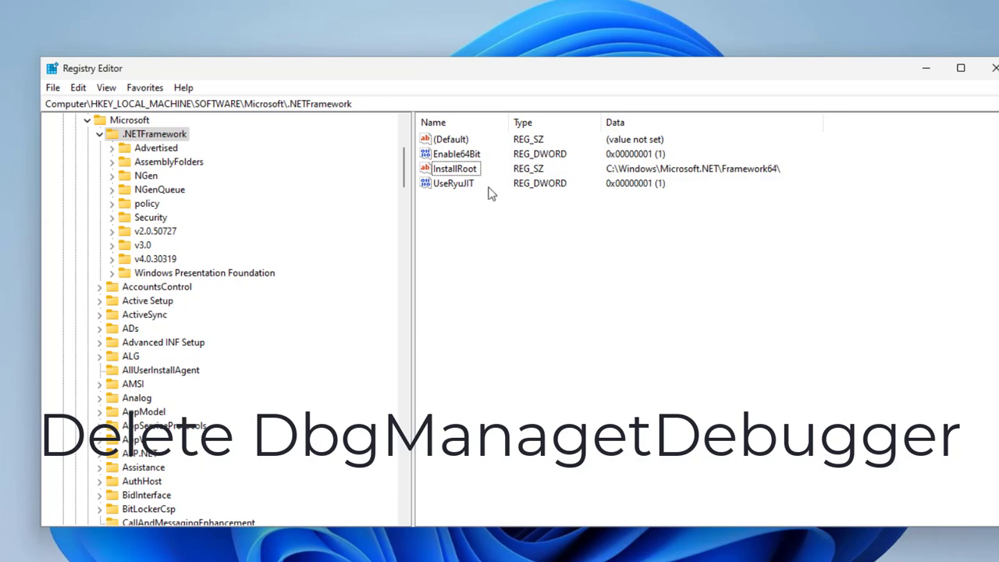
{"action": "left_click", "coordinate": [99, 135]}
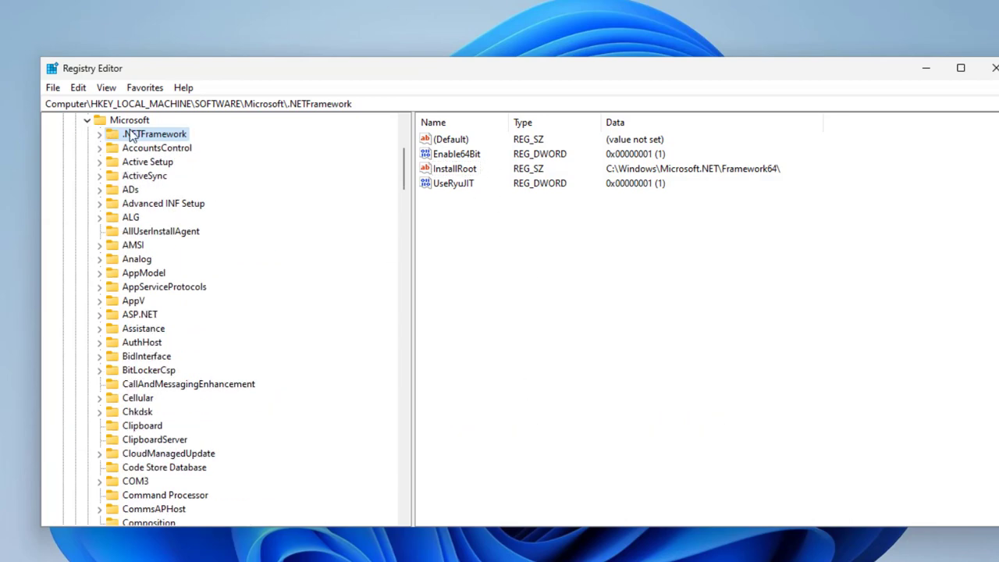
Step: Move down the Microsoft subkeys to Windows NT and select its CurrentVersion key
{"action": "left_click", "coordinate": [146, 176]}
{"action": "key", "text": "w"}
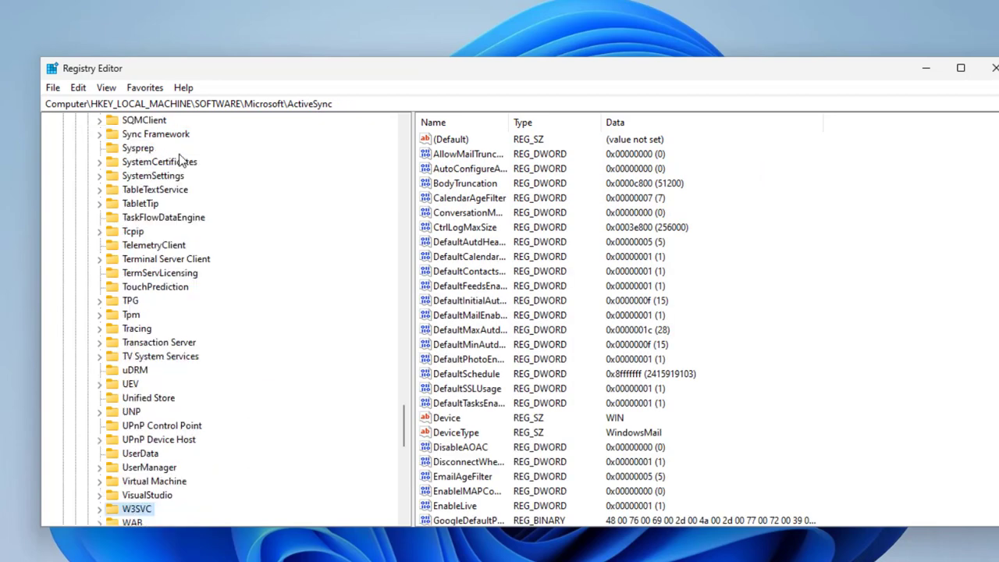
{"action": "key", "text": "Down"}
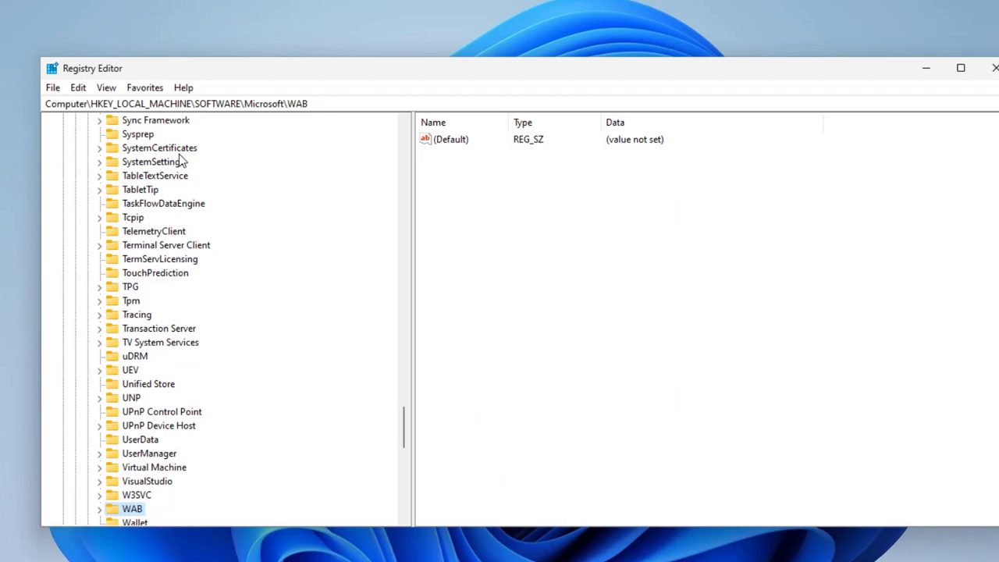
{"action": "key", "text": "Down"}
{"action": "key", "text": "Down"}
{"action": "key", "text": "Down"}
{"action": "key", "text": "Down"}
{"action": "key", "text": "Down"}
{"action": "key", "text": "Down"}
{"action": "key", "text": "Down"}
{"action": "key", "text": "Down"}
{"action": "key", "text": "Down"}
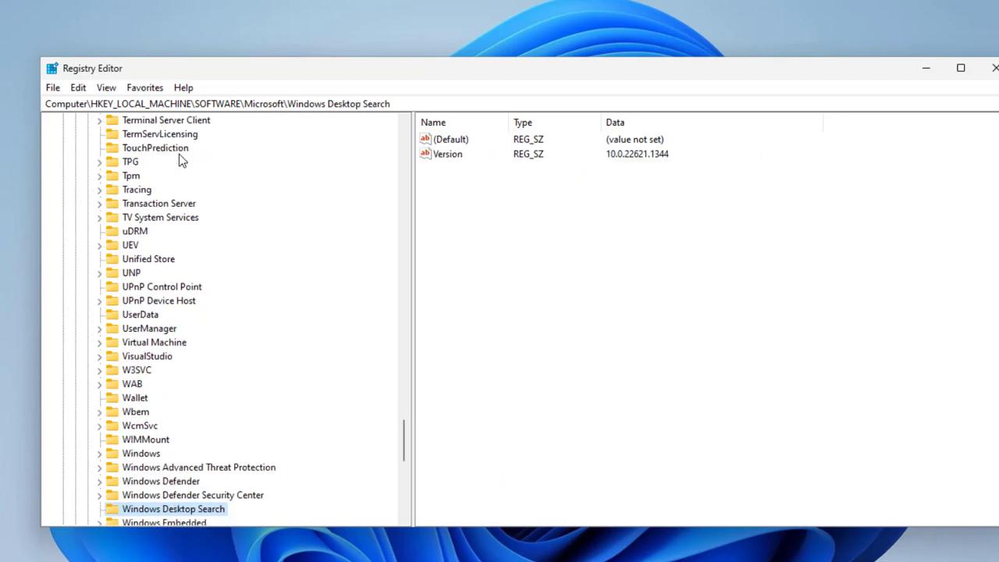
{"action": "key", "text": "Down"}
{"action": "key", "text": "Down"}
{"action": "key", "text": "Down"}
{"action": "key", "text": "Down"}
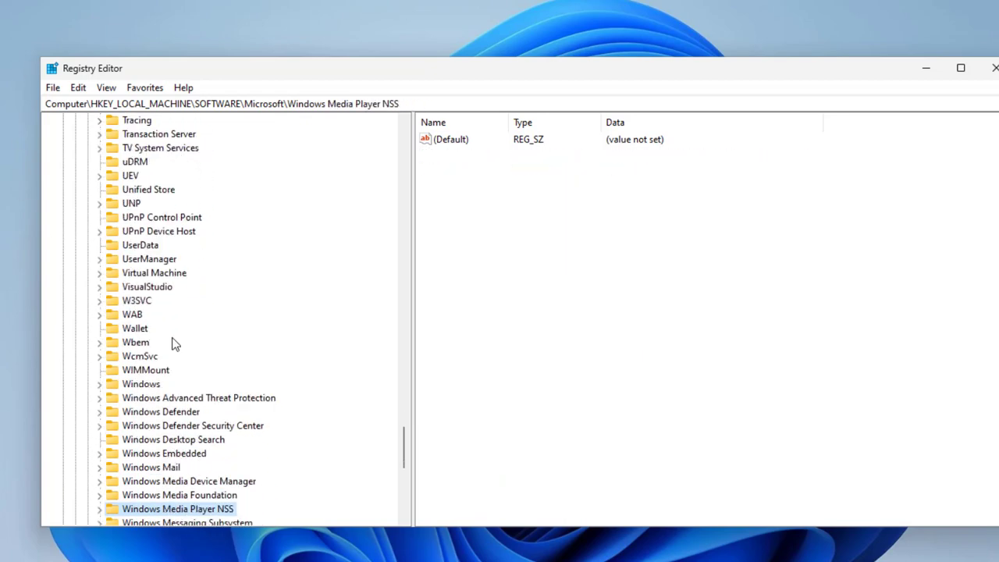
{"action": "scroll", "coordinate": [175, 343], "scroll_direction": "down", "scroll_amount": 7}
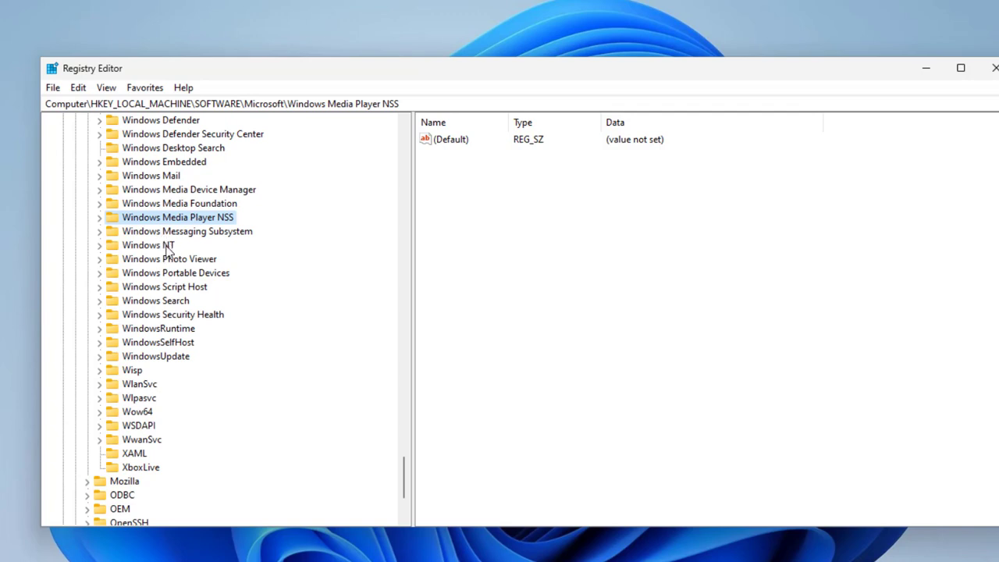
{"action": "left_click", "coordinate": [99, 245]}
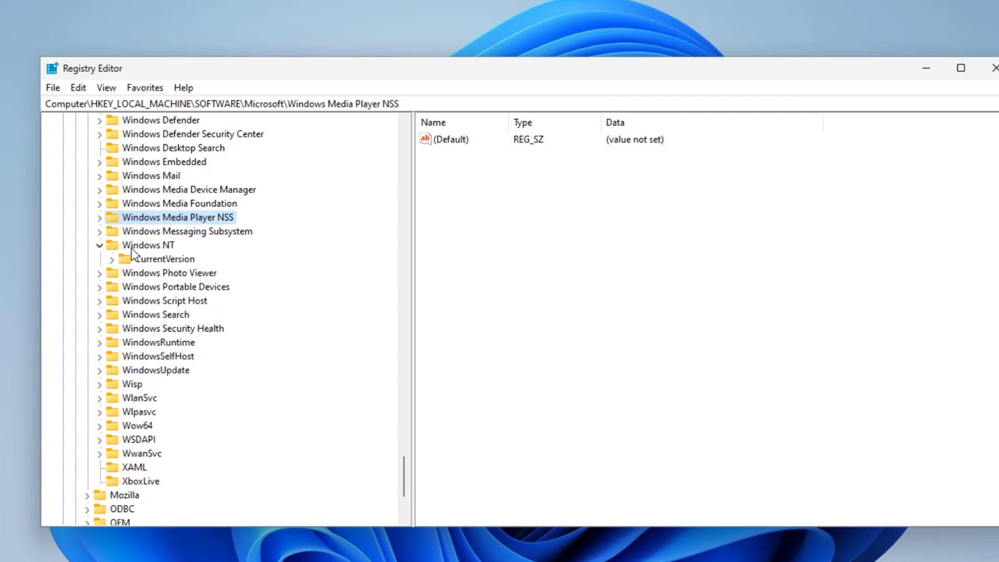
{"action": "left_click", "coordinate": [131, 247]}
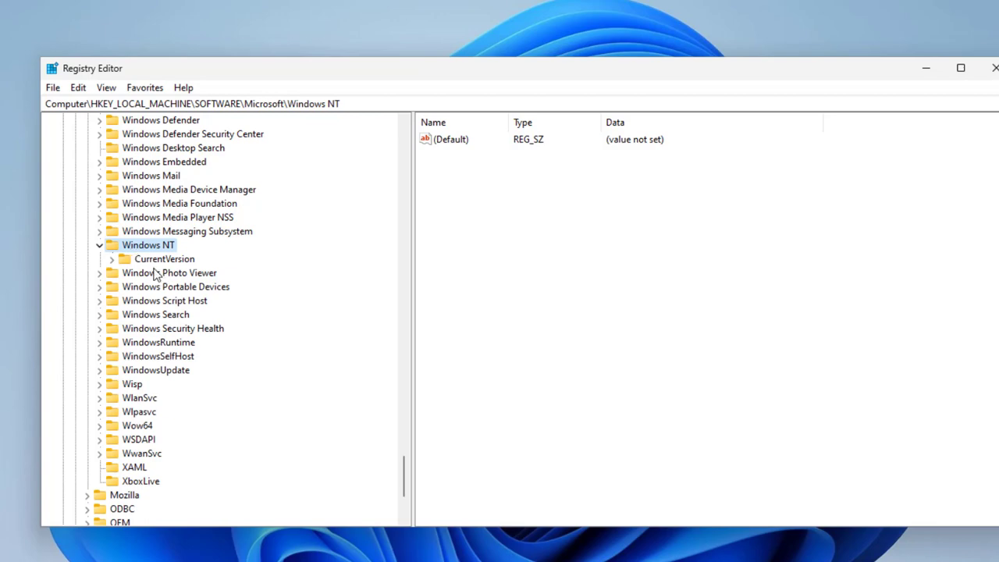
{"action": "left_click", "coordinate": [156, 262]}
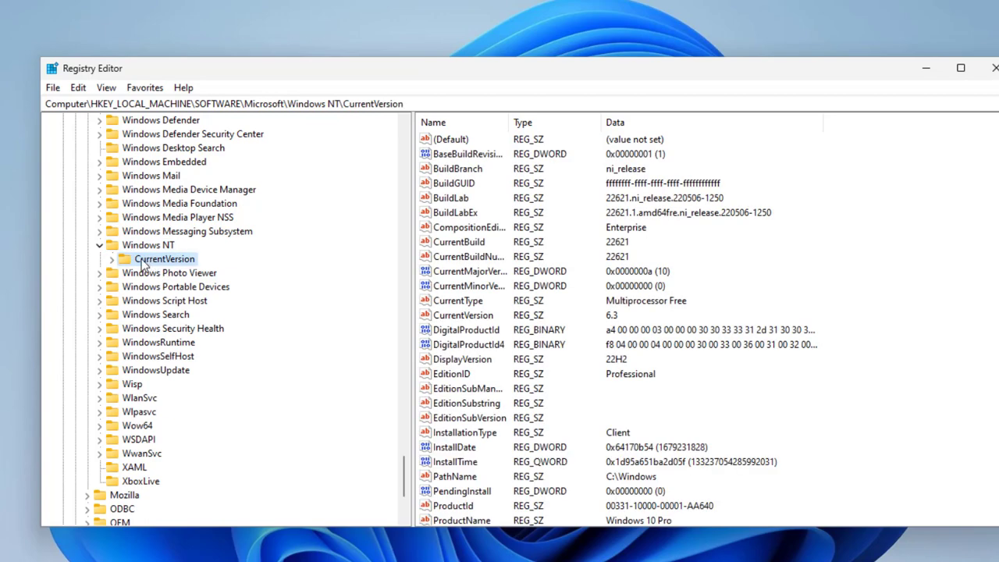
{"action": "double_click", "coordinate": [154, 261]}
{"action": "scroll", "coordinate": [149, 131], "scroll_direction": "up", "scroll_amount": 5}
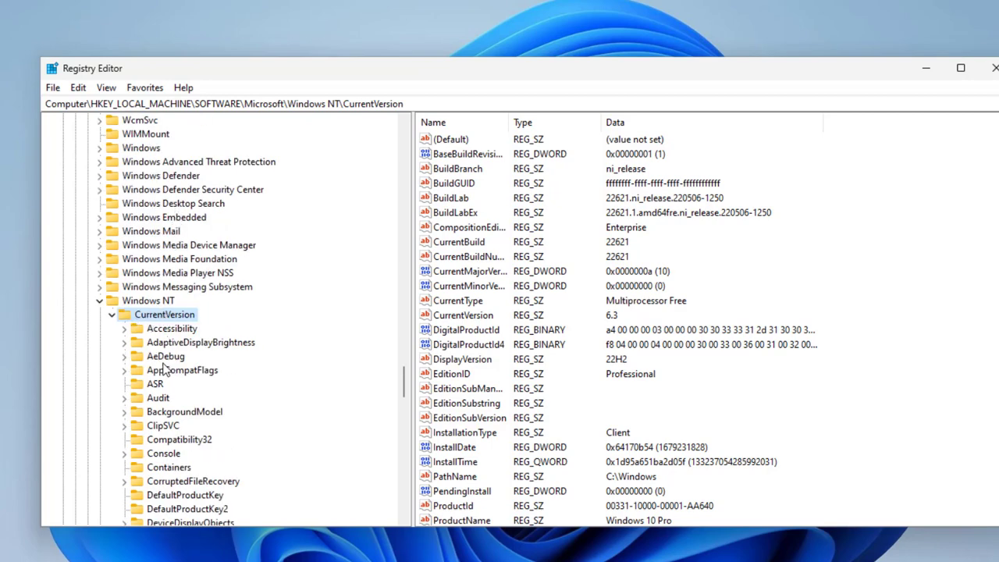
{"action": "left_click", "coordinate": [165, 359]}
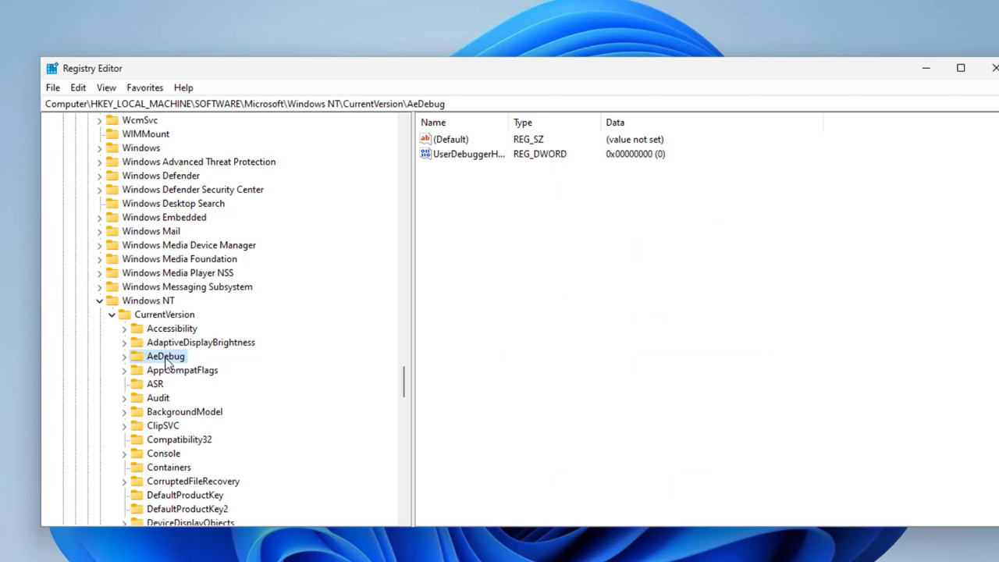
{"action": "left_click", "coordinate": [124, 358]}
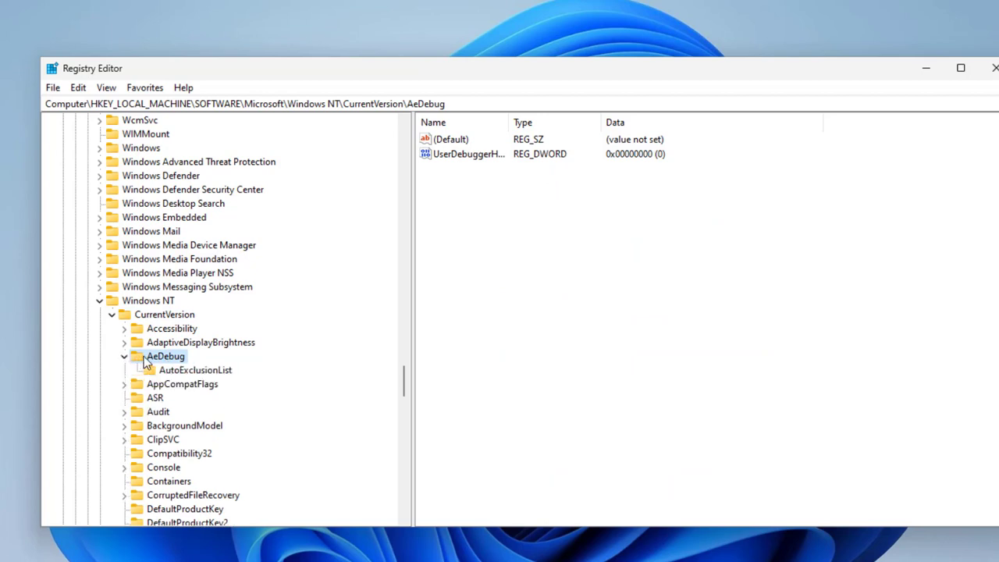
{"action": "double_click", "coordinate": [160, 359]}
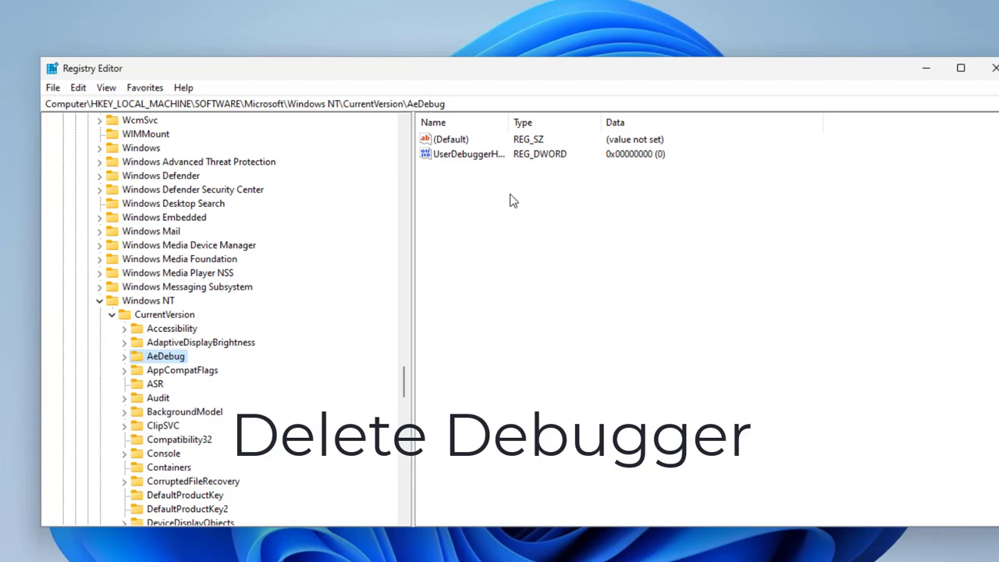
{"action": "left_click", "coordinate": [490, 156]}
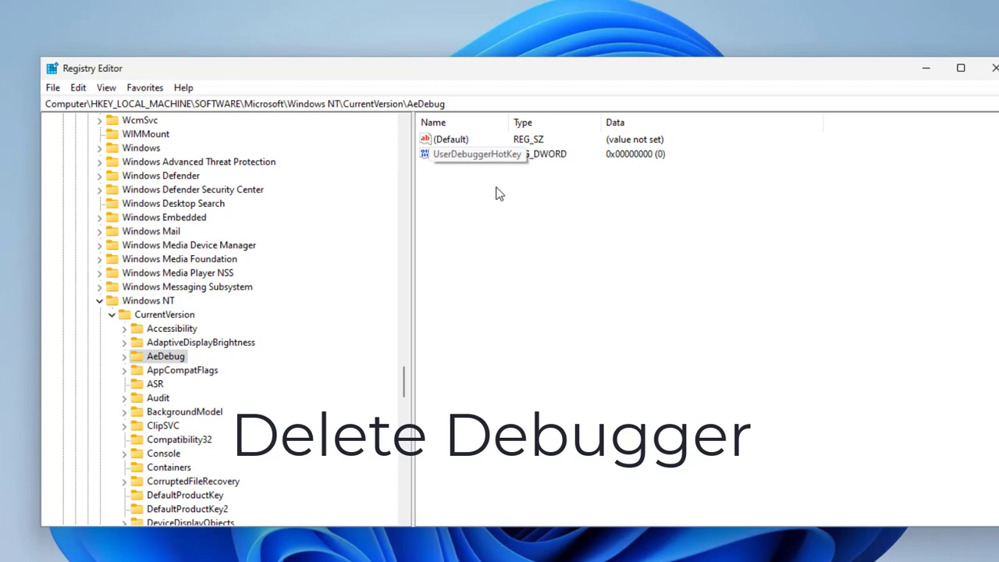
{"action": "left_click", "coordinate": [497, 202]}
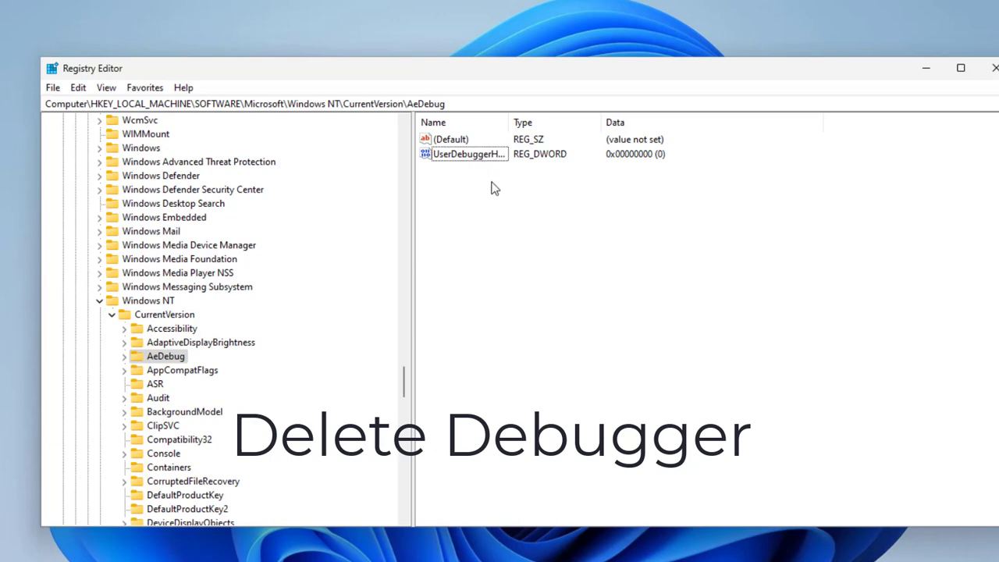
{"action": "right_click", "coordinate": [477, 156]}
{"action": "left_click", "coordinate": [506, 209]}
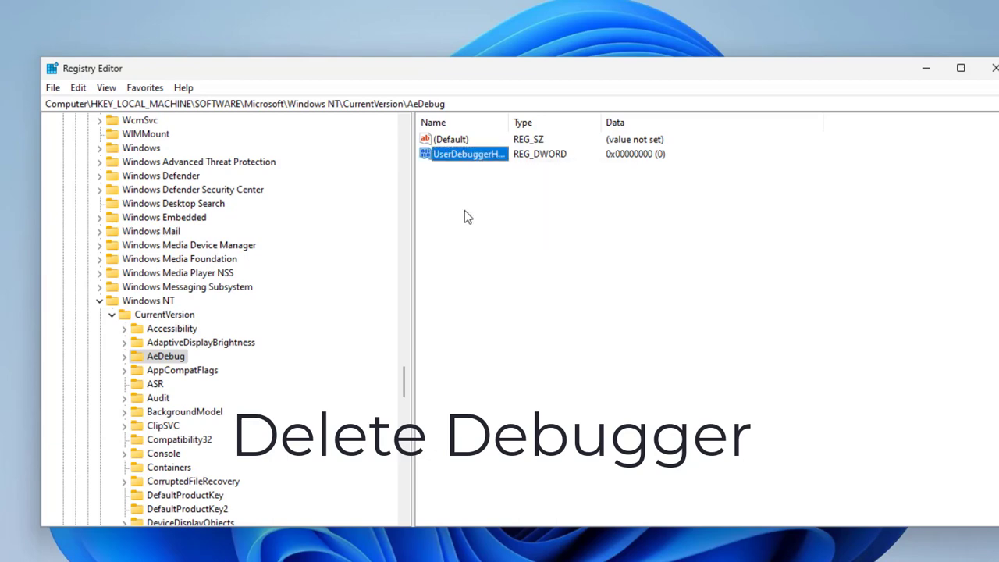
Step: Collapse CurrentVersion, Microsoft, SOFTWARE and HKEY_LOCAL_MACHINE back to the root hives
{"action": "left_click", "coordinate": [112, 314]}
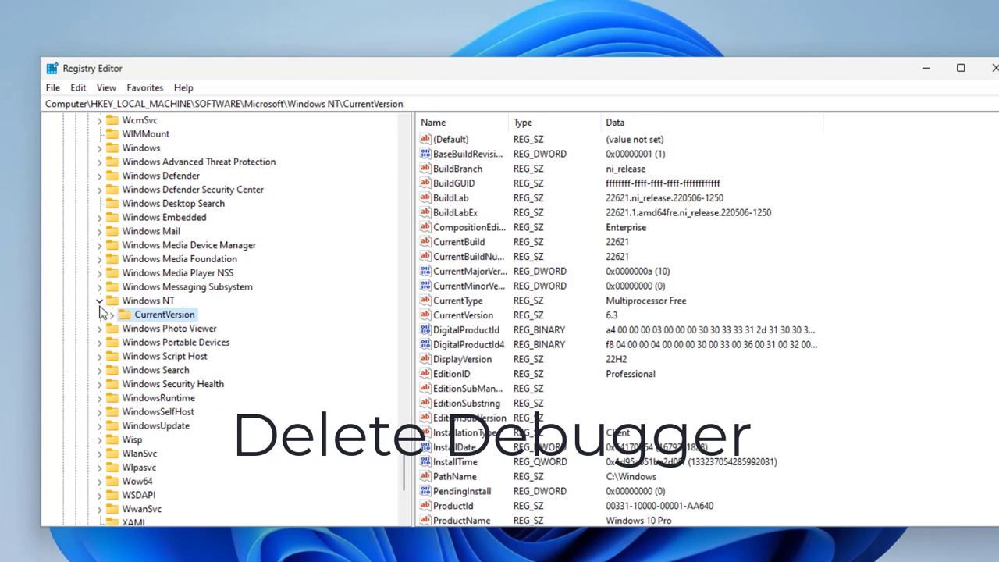
{"action": "scroll", "coordinate": [164, 278], "scroll_direction": "up", "scroll_amount": 10}
{"action": "scroll", "coordinate": [163, 269], "scroll_direction": "up", "scroll_amount": 10}
{"action": "scroll", "coordinate": [143, 269], "scroll_direction": "up", "scroll_amount": 10}
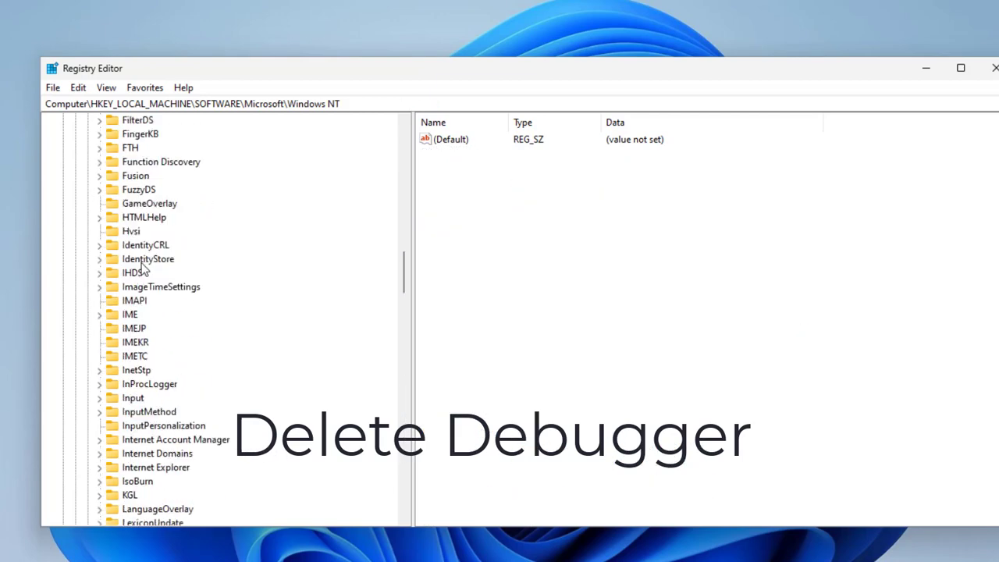
{"action": "scroll", "coordinate": [143, 269], "scroll_direction": "up", "scroll_amount": 5}
{"action": "scroll", "coordinate": [143, 269], "scroll_direction": "up", "scroll_amount": 15}
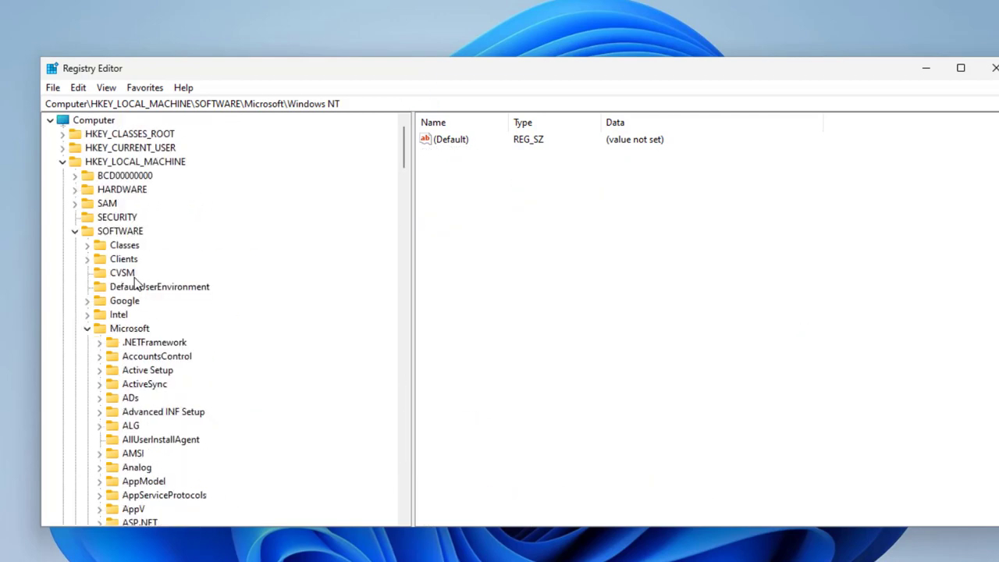
{"action": "left_click", "coordinate": [87, 328]}
{"action": "left_click", "coordinate": [75, 231]}
{"action": "left_click", "coordinate": [155, 189]}
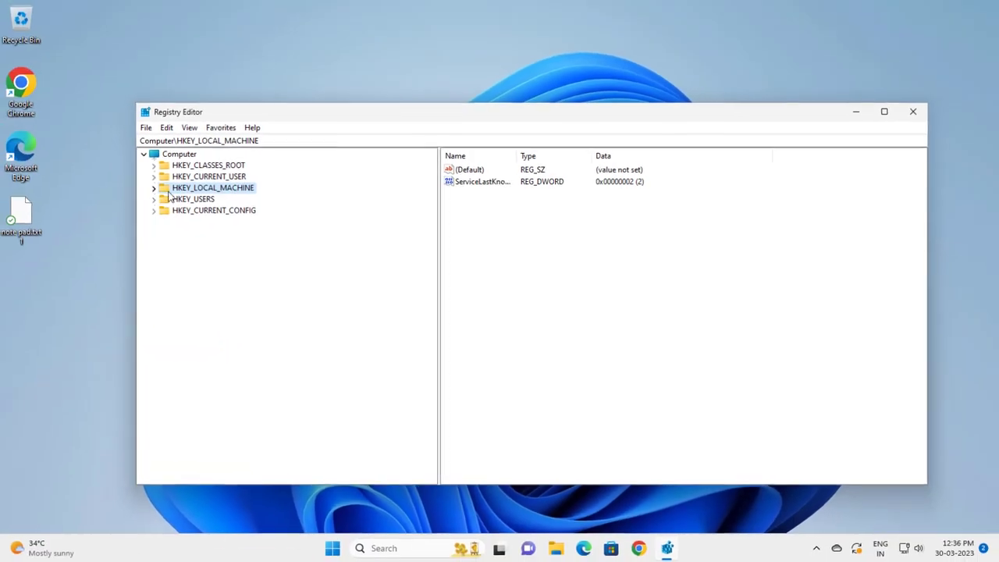
{"action": "left_click", "coordinate": [573, 256]}
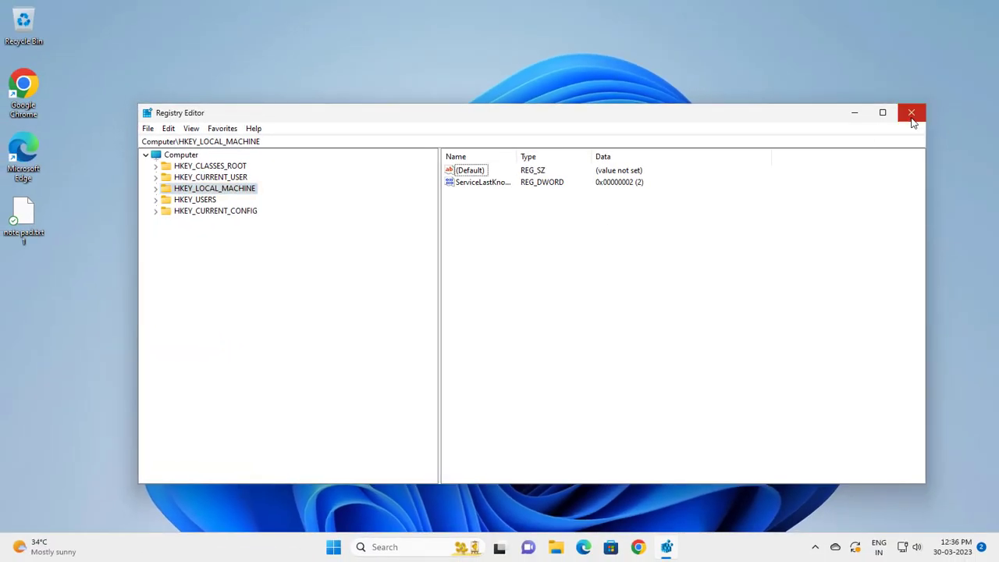